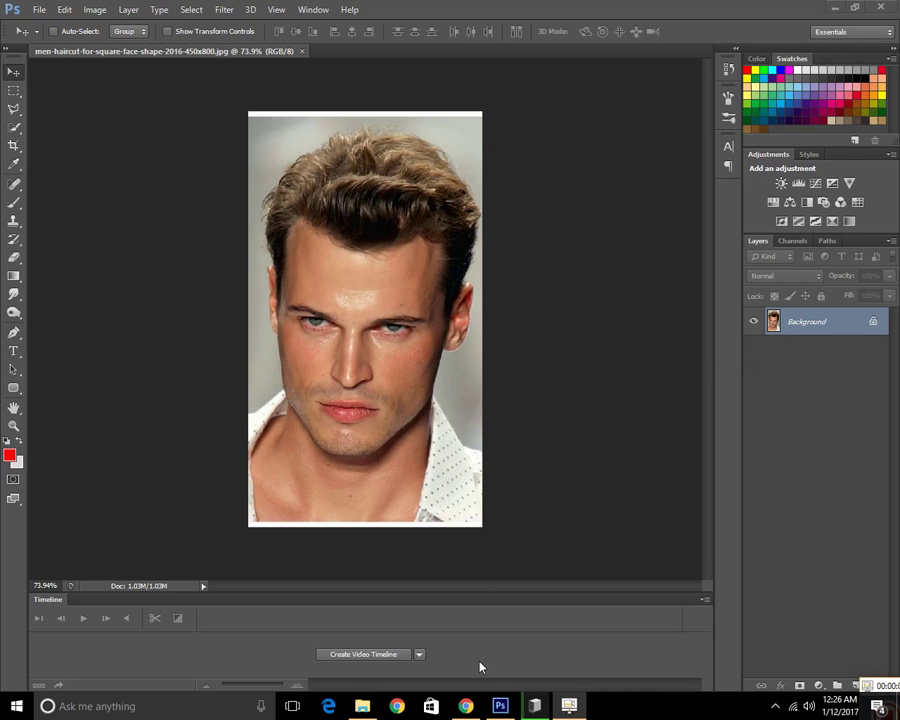
- Open the Liquify filter on the man's portrait
click(501, 706)
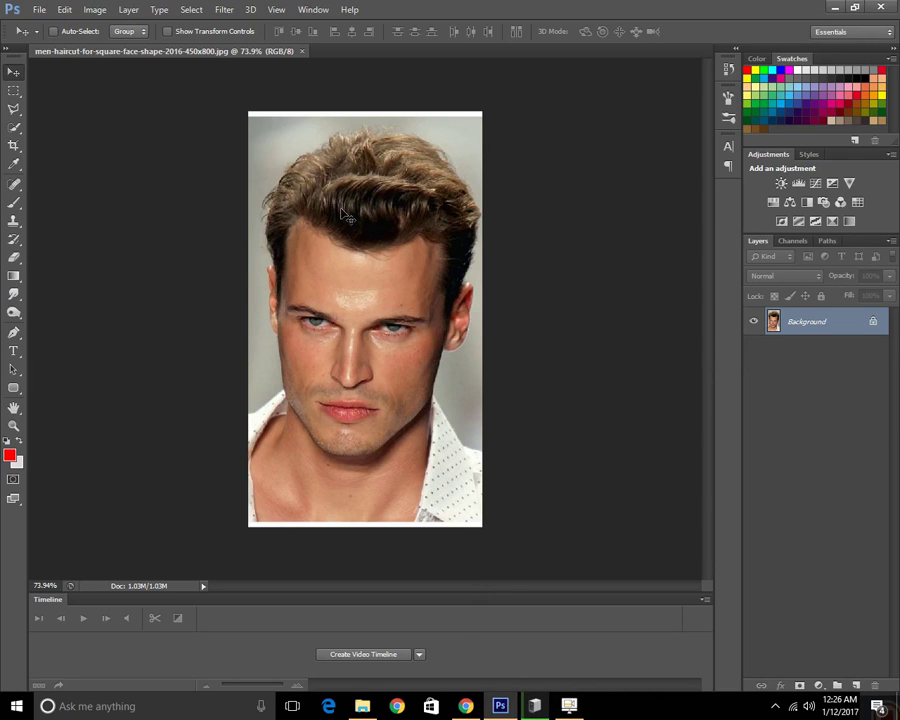
scroll(327, 175, up, 12)
scroll(386, 130, down, 7)
scroll(386, 130, down, 3)
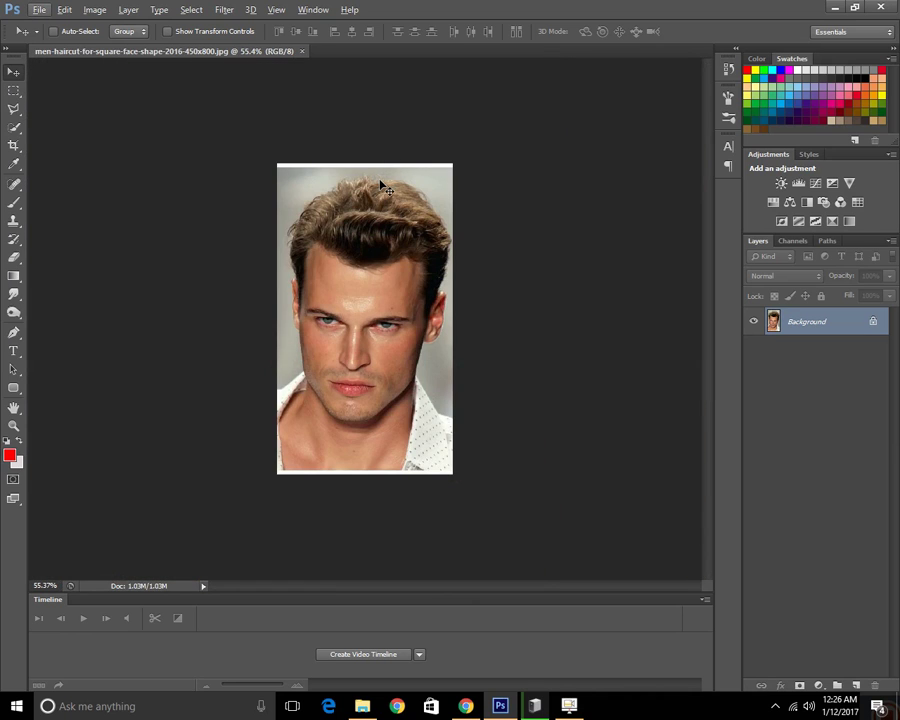
scroll(380, 185, up, 5)
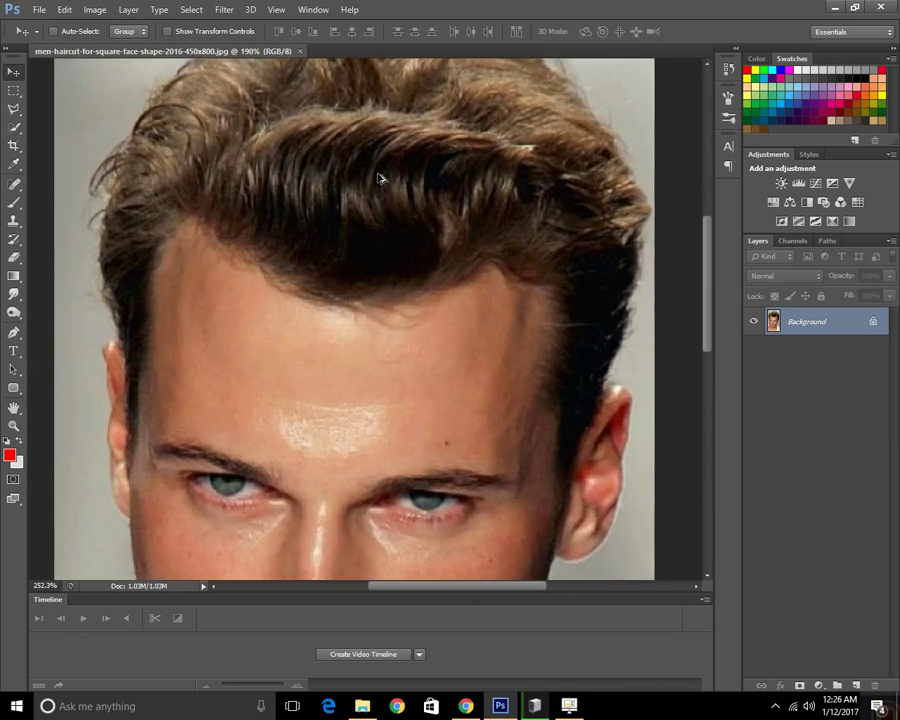
scroll(379, 181, down, 4)
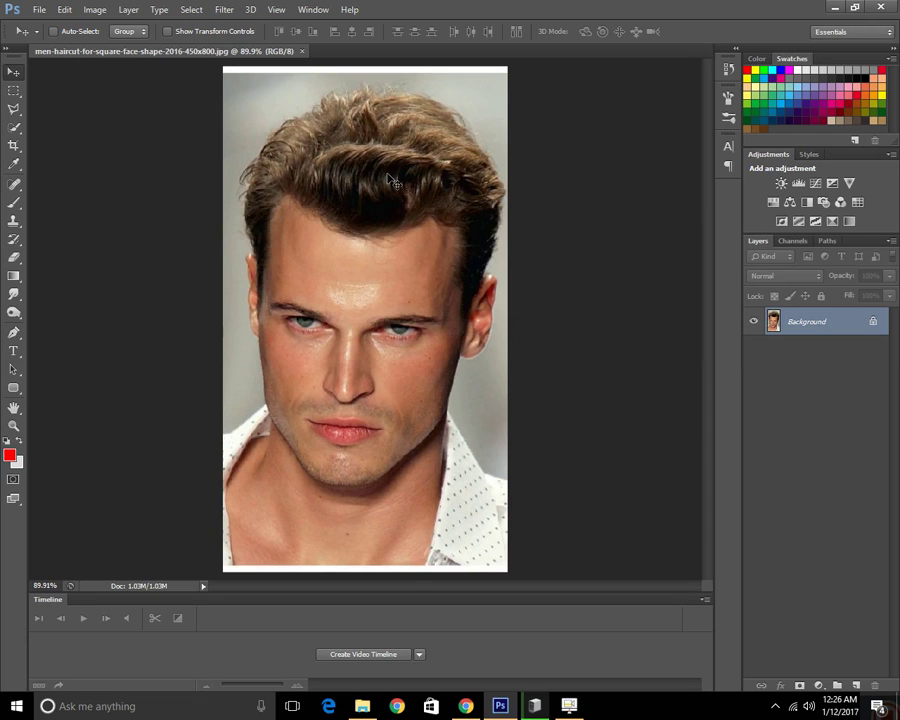
click(219, 8)
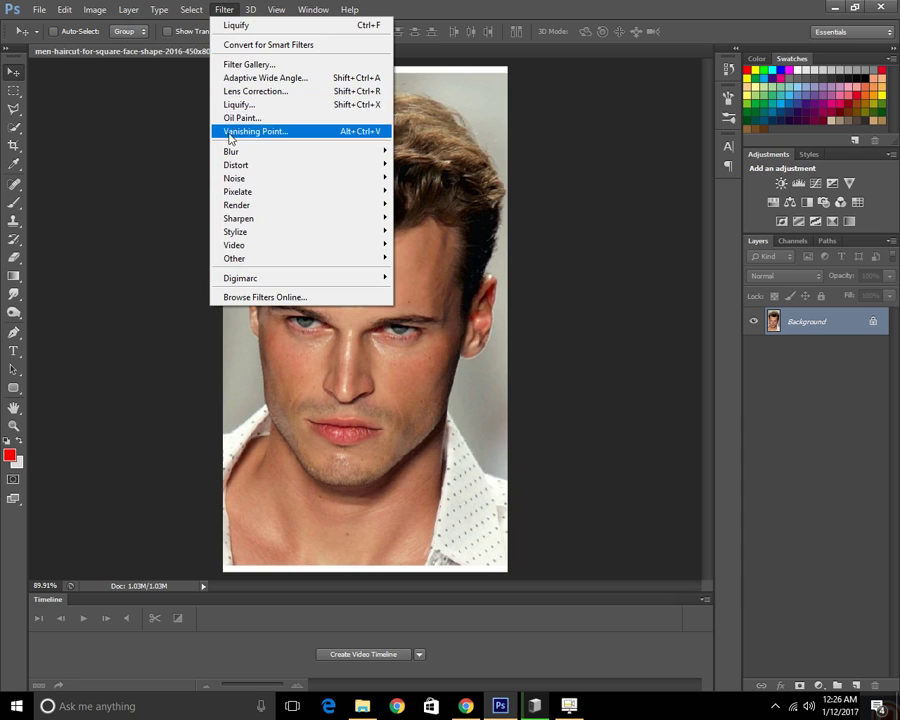
click(177, 123)
click(226, 10)
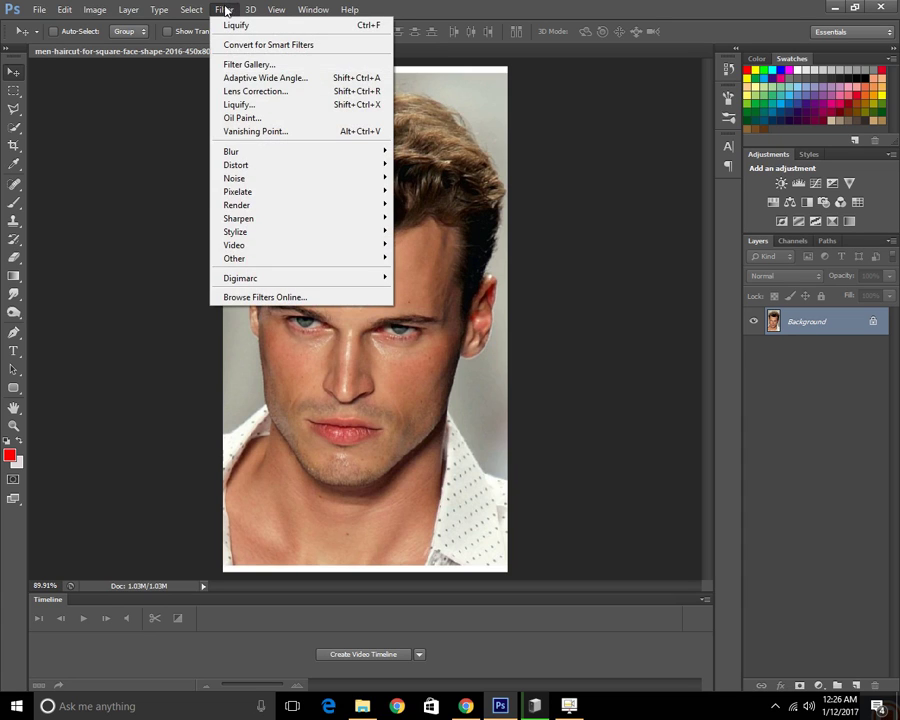
click(234, 106)
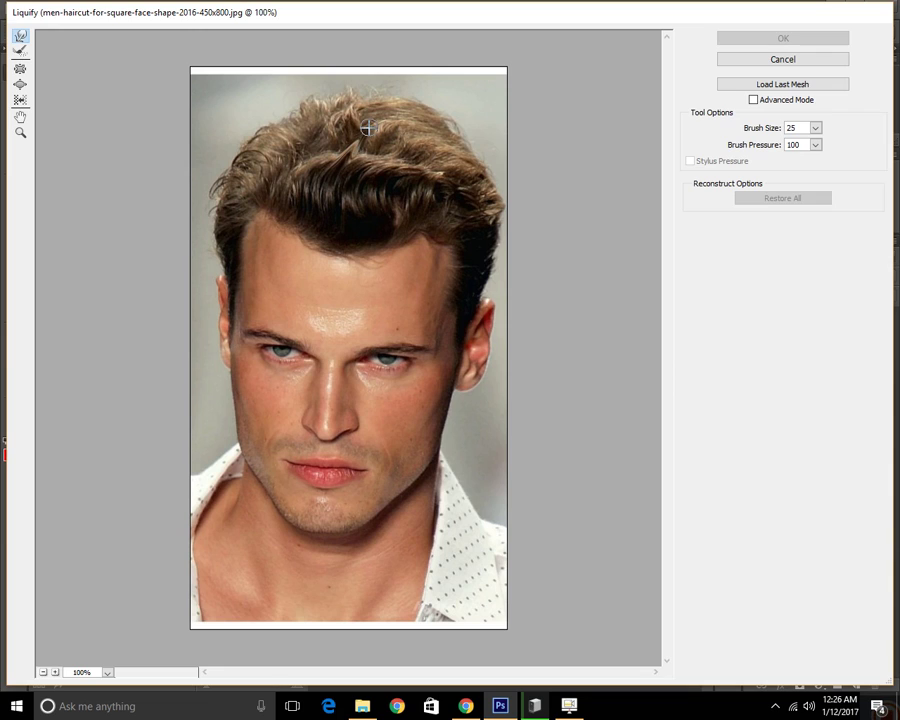
drag(367, 128, 329, 128)
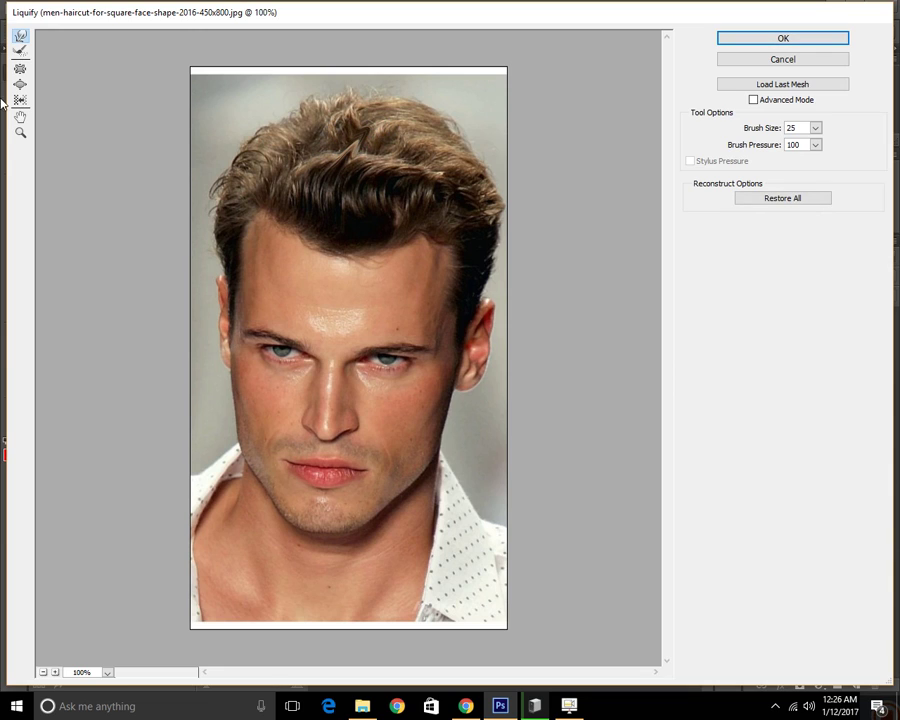
click(19, 133)
key(ctrl+z)
- Set up the Forward Warp tool with a brush size of 125 for restyling the hair
mouse_move(200, 77)
mouse_down()
mouse_move(424, 295)
mouse_move(532, 362)
mouse_up()
click(20, 35)
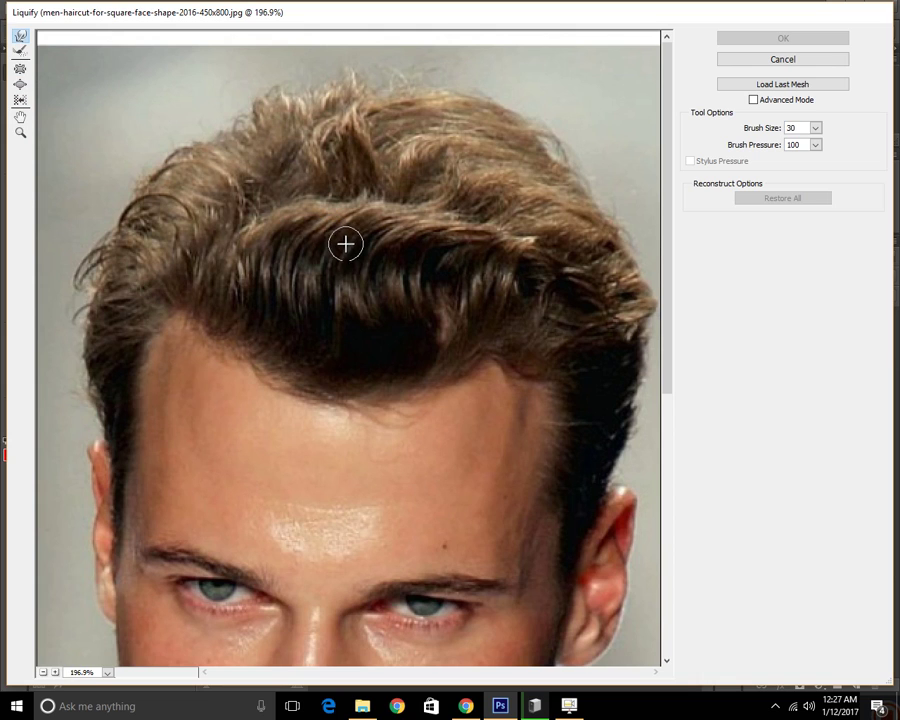
key(bracketright)
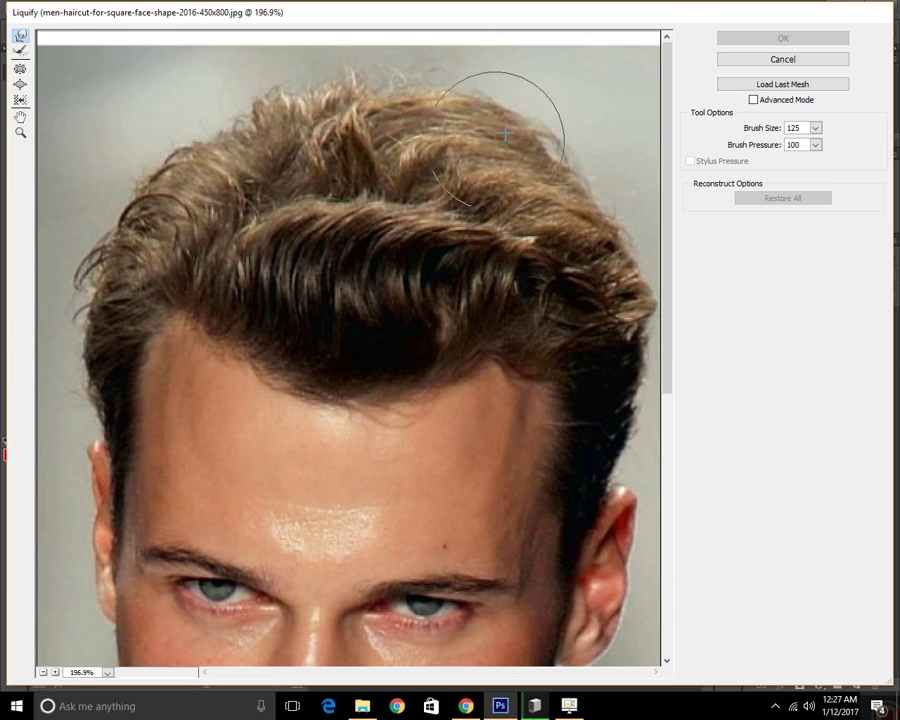
mouse_move(281, 255)
mouse_down()
mouse_move(374, 165)
mouse_move(426, 133)
mouse_move(366, 171)
mouse_up()
key(ctrl+alt+z)
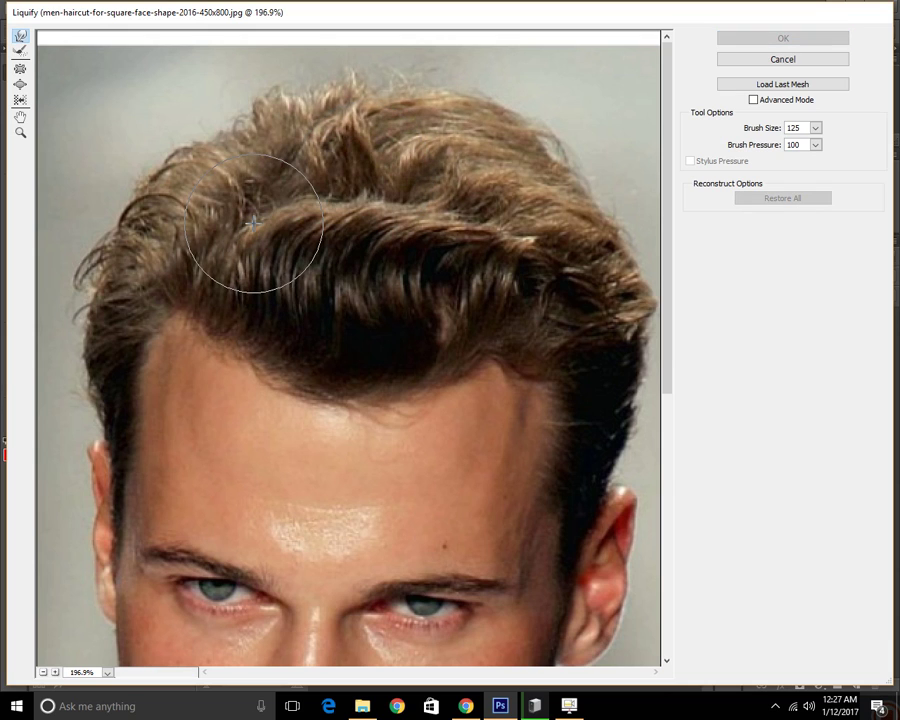
key(bracketright)
key(bracketright)
key(bracketright)
key(bracketleft)
- Sweep the front and middle hair upward and toward the right of the head with long warp strokes
mouse_move(316, 240)
mouse_down()
mouse_move(340, 204)
mouse_move(410, 146)
mouse_up()
drag(453, 194, 492, 161)
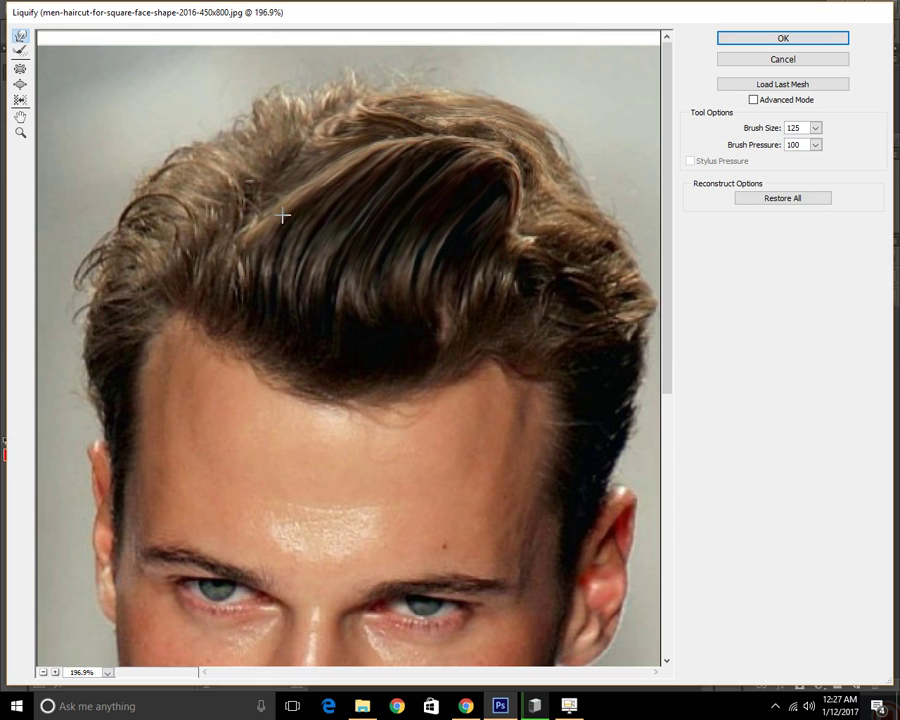
mouse_move(291, 215)
mouse_down()
mouse_move(373, 113)
mouse_move(404, 174)
mouse_move(449, 112)
mouse_up()
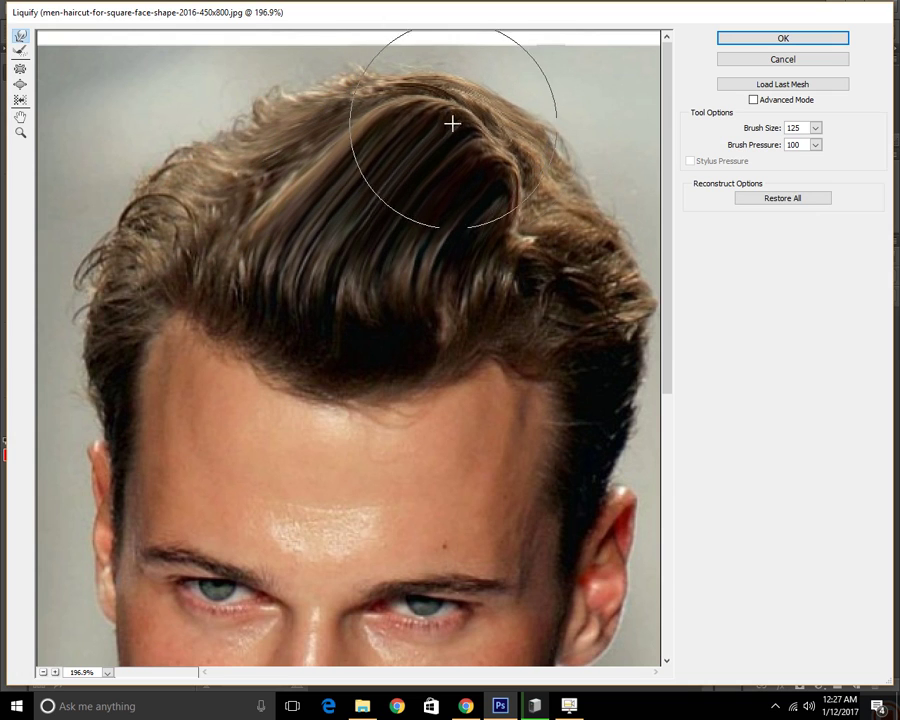
mouse_move(478, 159)
mouse_down()
mouse_move(520, 120)
mouse_move(488, 250)
mouse_move(440, 273)
mouse_move(514, 193)
mouse_move(579, 145)
mouse_up()
mouse_move(221, 207)
mouse_down()
mouse_move(249, 249)
mouse_move(312, 160)
mouse_move(245, 85)
mouse_move(340, 141)
mouse_move(239, 235)
mouse_move(313, 105)
mouse_move(257, 203)
mouse_move(202, 238)
mouse_move(209, 171)
mouse_move(255, 96)
mouse_move(267, 100)
mouse_up()
mouse_move(539, 263)
mouse_down()
mouse_move(593, 173)
mouse_move(579, 237)
mouse_up()
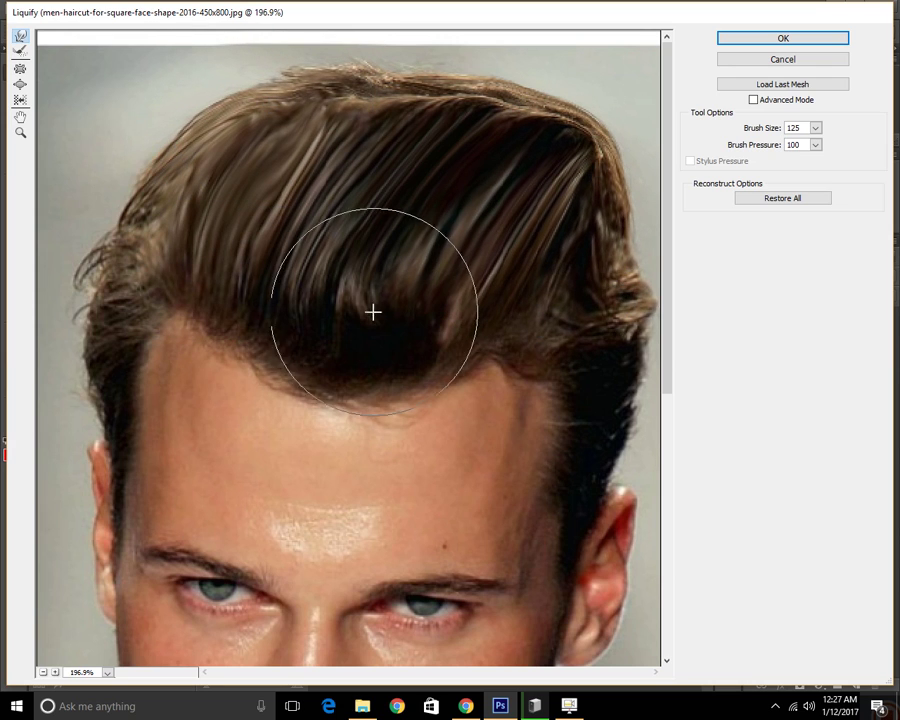
mouse_move(356, 309)
mouse_down()
mouse_move(372, 262)
mouse_move(526, 145)
mouse_up()
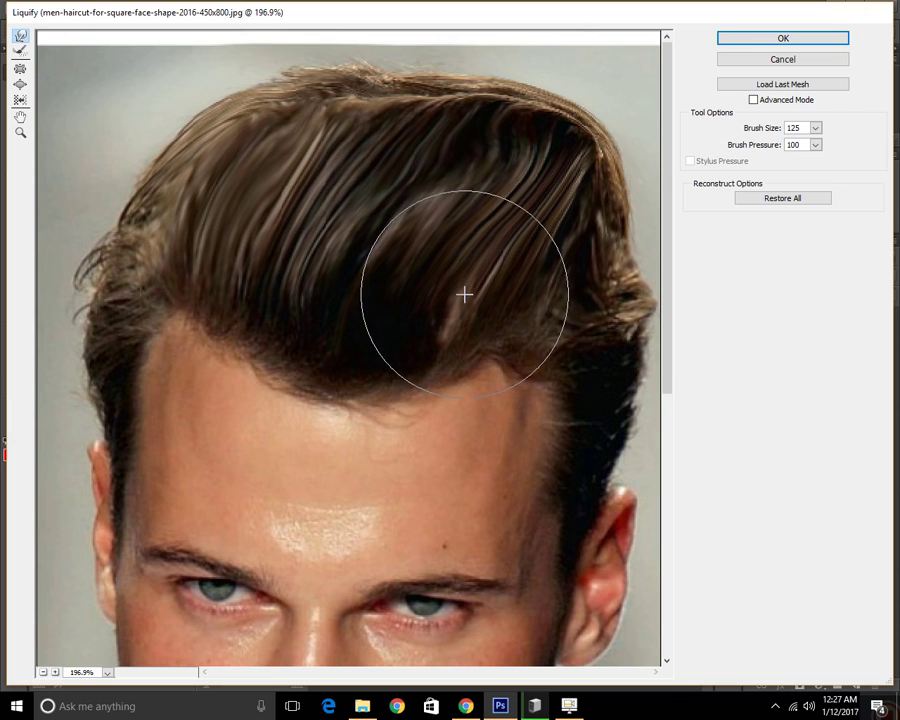
scroll(504, 213, down, 2)
key(alt)
key(ctrl+alt+z)
key(space)
mouse_move(479, 347)
mouse_down()
mouse_move(432, 382)
mouse_move(522, 216)
mouse_move(464, 277)
mouse_up()
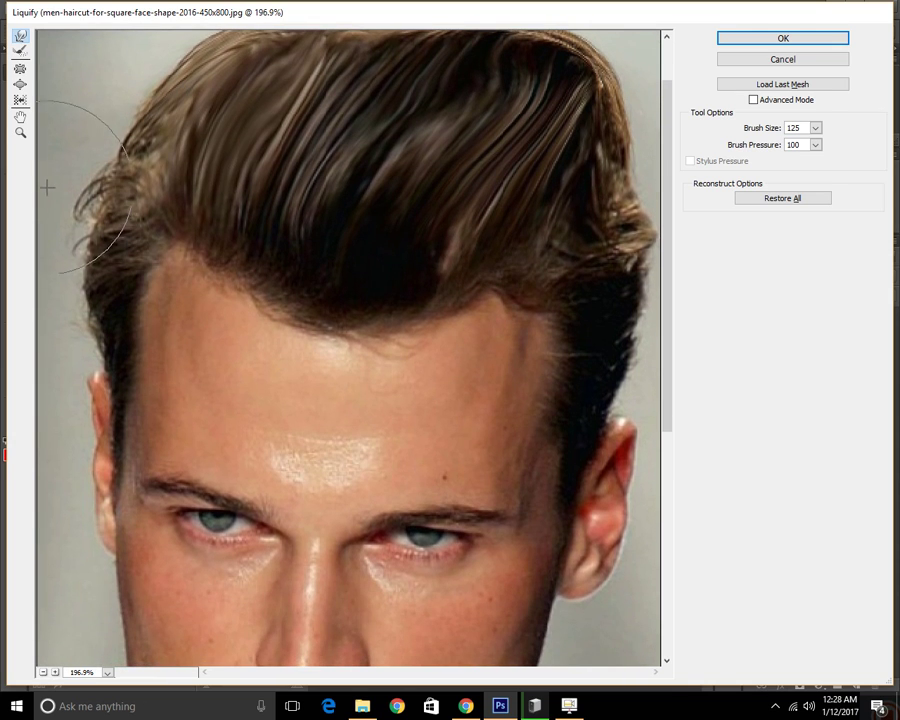
scroll(348, 245, up, 2)
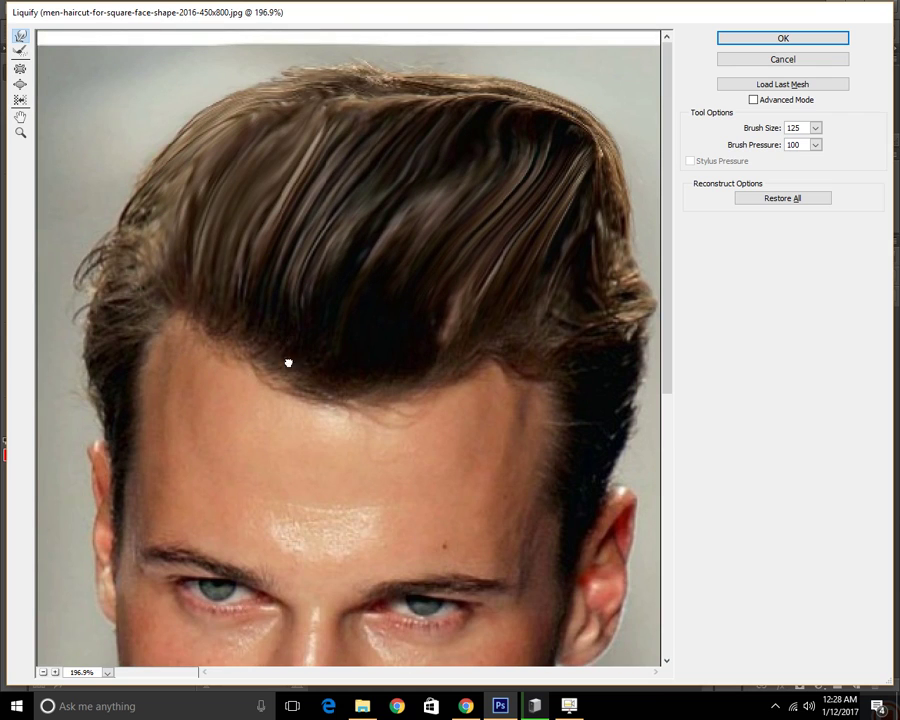
mouse_move(72, 247)
mouse_down()
mouse_move(82, 253)
mouse_move(69, 246)
mouse_up()
mouse_move(609, 123)
mouse_down()
mouse_move(577, 100)
mouse_move(548, 113)
mouse_move(518, 95)
mouse_up()
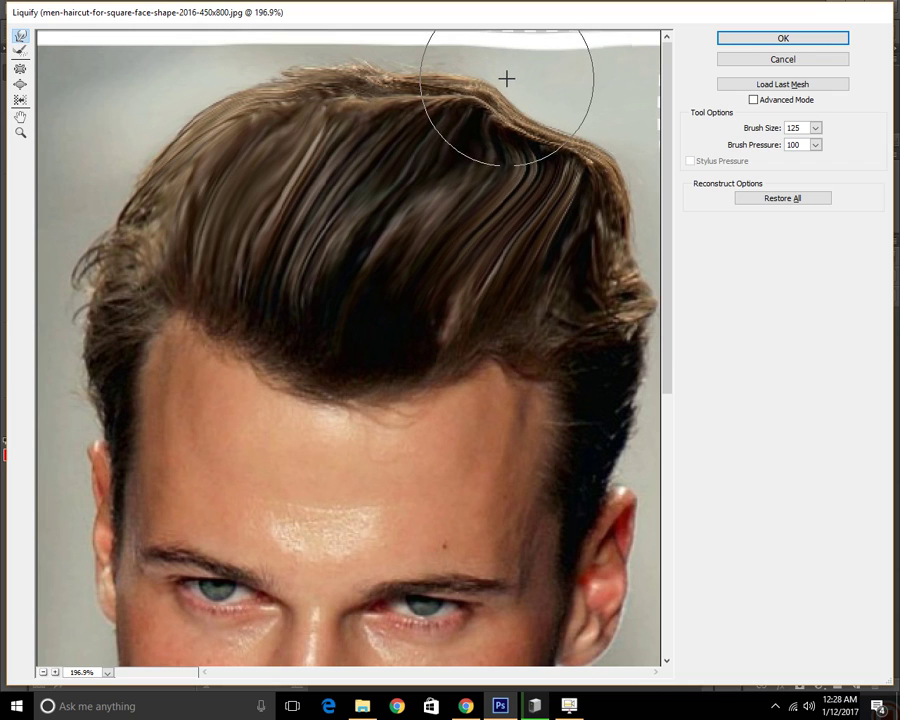
key(ctrl+alt+z)
key(ctrl+alt+z)
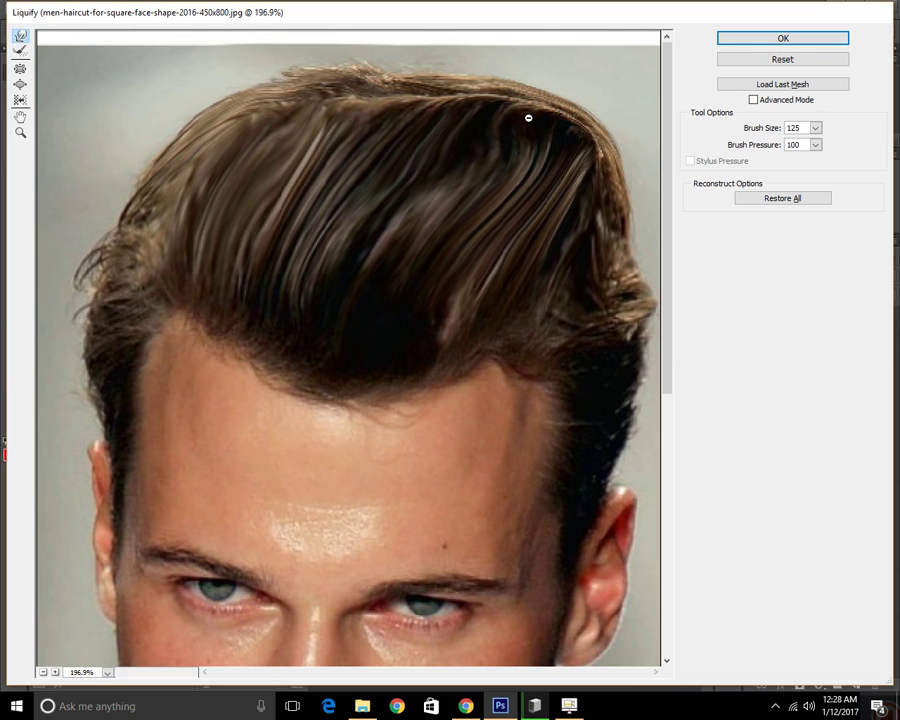
key(ctrl+alt+z)
key(ctrl+alt+z)
key(ctrl+alt+z)
key(ctrl+alt+z)
key(ctrl+alt+z)
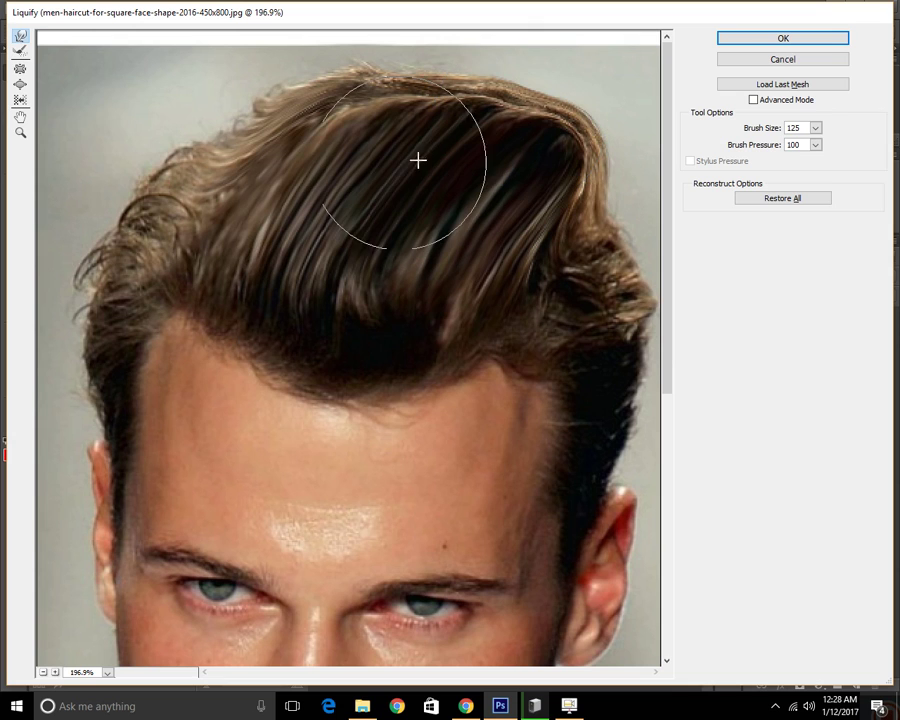
- Warp the hair on the left side of the photo upward and push the right side outward for volume
mouse_move(260, 201)
mouse_down()
mouse_move(283, 145)
mouse_move(318, 108)
mouse_up()
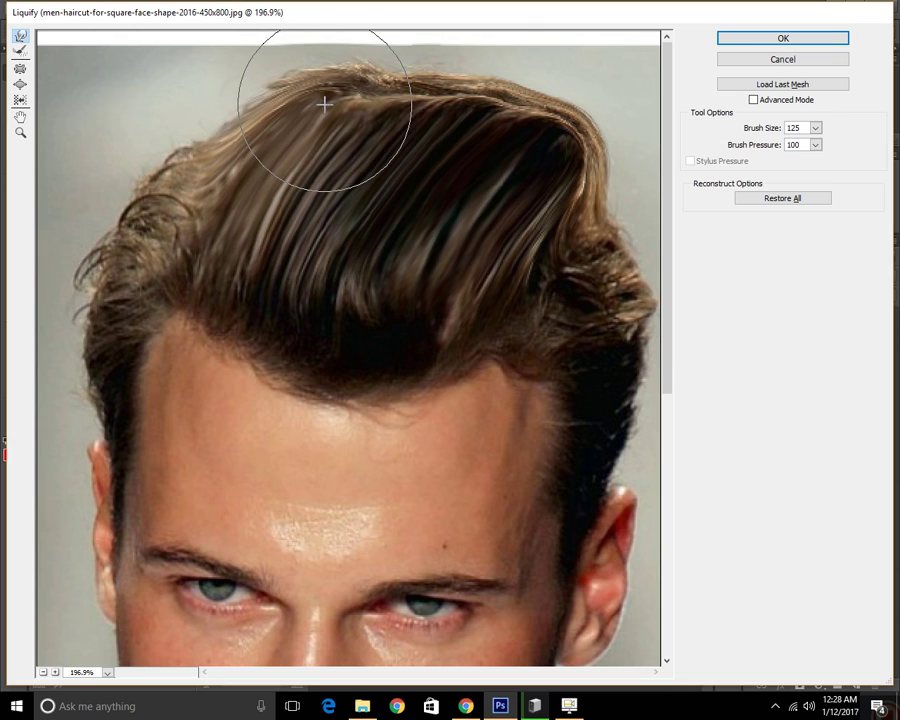
mouse_move(211, 231)
mouse_down()
mouse_move(295, 100)
mouse_move(220, 70)
mouse_up()
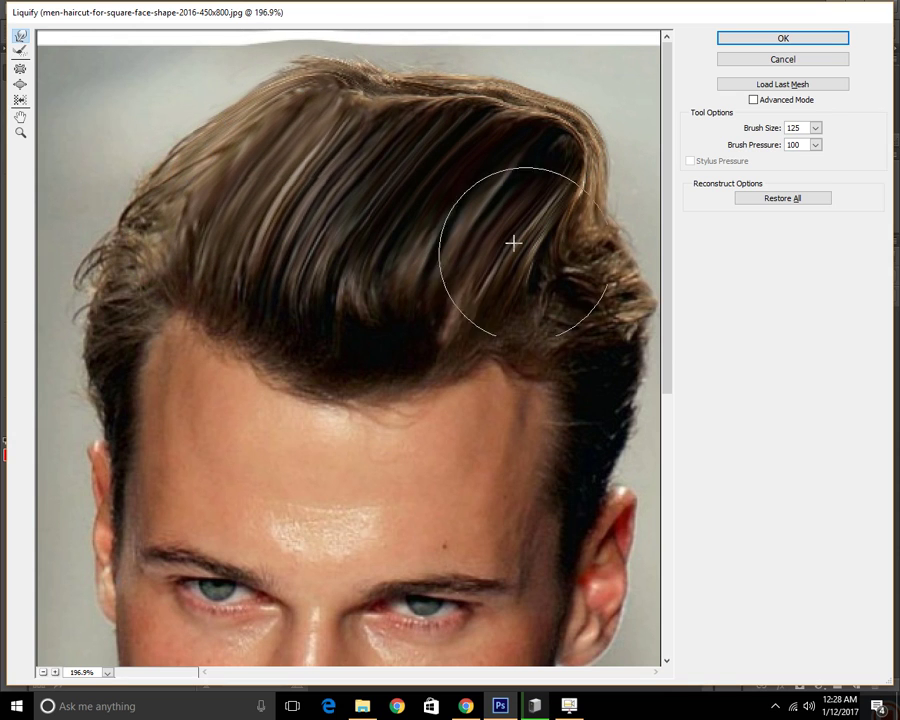
mouse_move(578, 269)
mouse_down()
mouse_move(590, 187)
mouse_move(622, 162)
mouse_move(623, 172)
mouse_move(557, 186)
mouse_move(610, 163)
mouse_move(604, 265)
mouse_move(591, 294)
mouse_move(541, 302)
mouse_move(614, 217)
mouse_up()
mouse_move(147, 223)
mouse_down()
mouse_move(195, 172)
mouse_move(158, 105)
mouse_move(152, 240)
mouse_move(153, 259)
mouse_move(161, 259)
mouse_up()
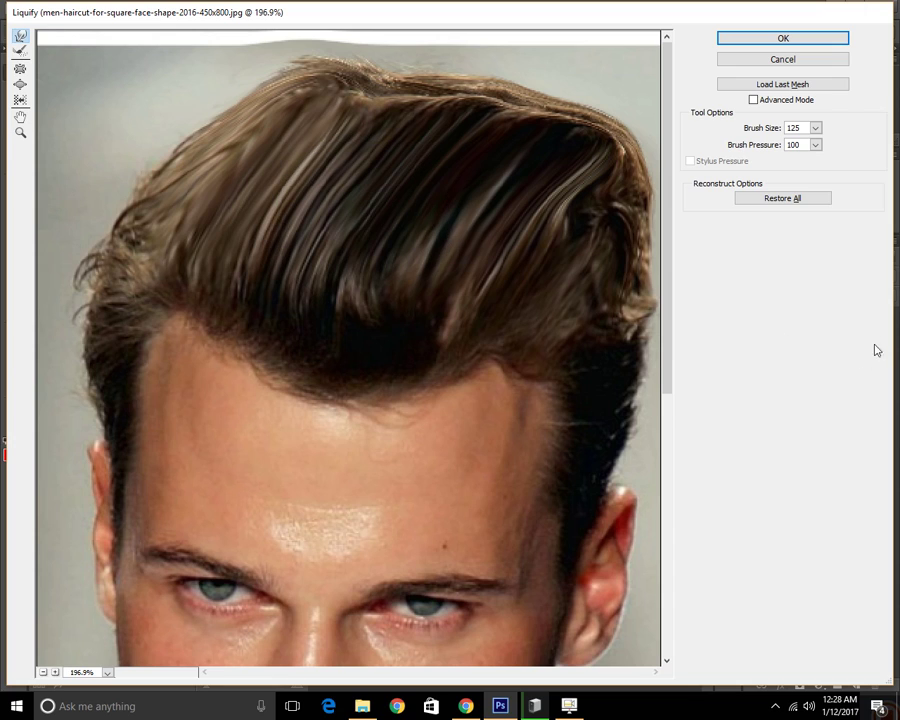
- Reduce the warp brush to a size of 40 to 50 and tuck in the stray hair along the top and left outline
click(816, 128)
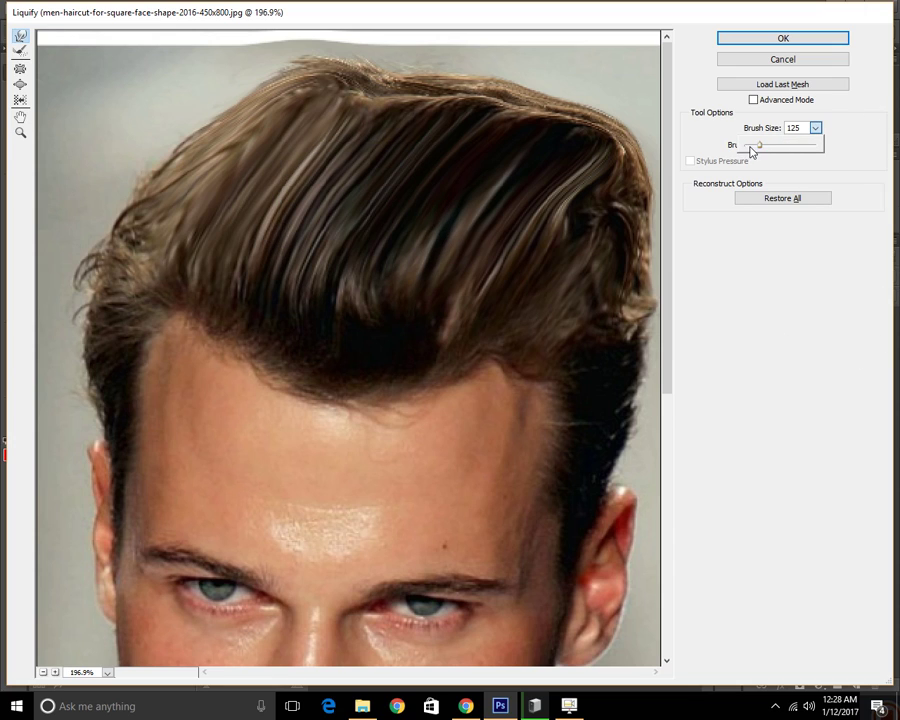
drag(758, 152, 764, 150)
key(bracketright)
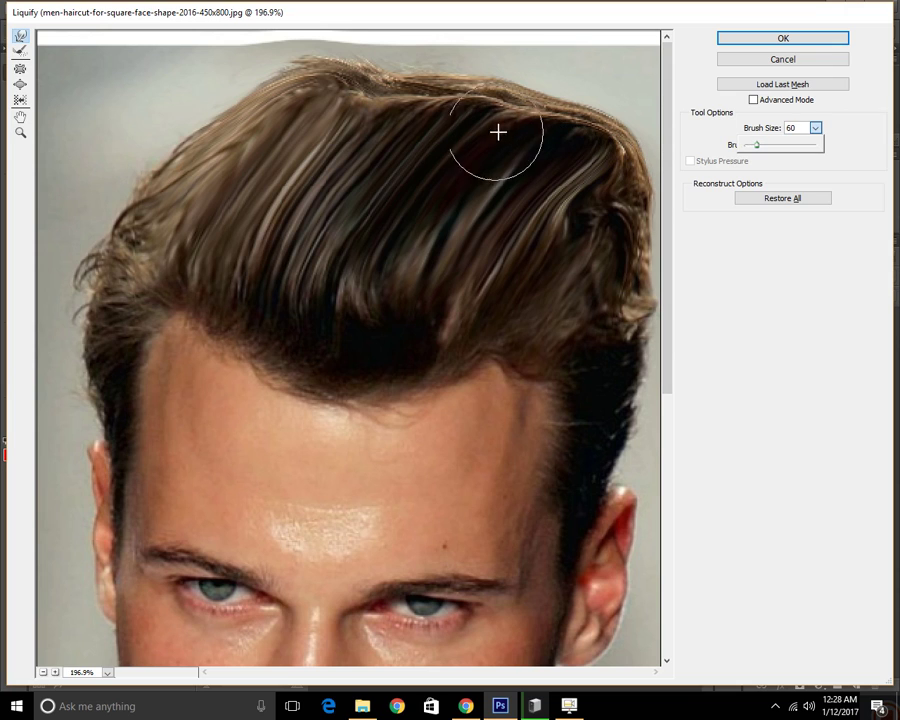
key(bracketleft)
mouse_move(392, 64)
mouse_down()
mouse_move(360, 72)
mouse_move(350, 58)
mouse_move(340, 69)
mouse_move(319, 50)
mouse_move(293, 72)
mouse_up()
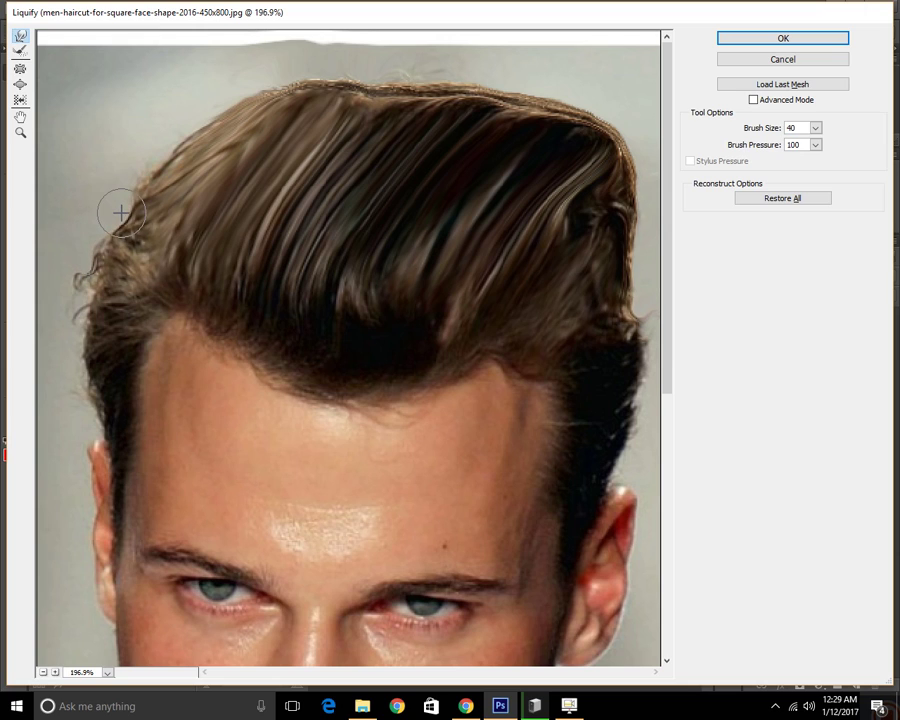
mouse_move(121, 213)
mouse_down()
mouse_move(134, 183)
mouse_move(147, 187)
mouse_move(147, 159)
mouse_move(164, 172)
mouse_move(153, 145)
mouse_move(158, 173)
mouse_move(143, 185)
mouse_move(155, 156)
mouse_move(184, 157)
mouse_move(180, 145)
mouse_move(223, 118)
mouse_move(205, 115)
mouse_move(237, 109)
mouse_up()
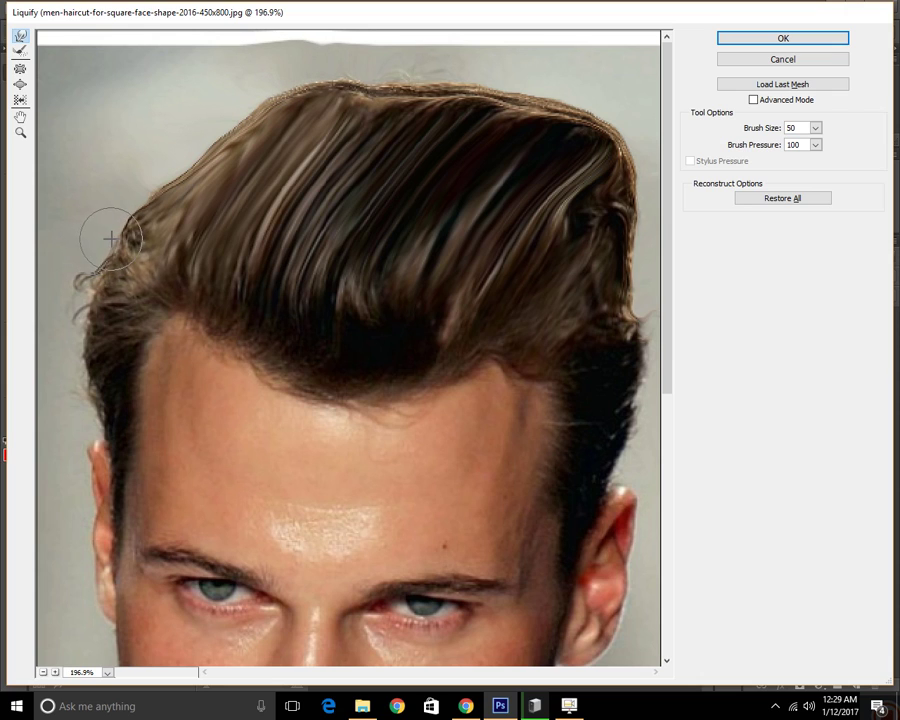
mouse_move(90, 262)
mouse_down()
mouse_move(87, 300)
mouse_move(78, 295)
mouse_move(77, 306)
mouse_move(89, 322)
mouse_move(69, 331)
mouse_move(90, 345)
mouse_move(75, 360)
mouse_move(86, 367)
mouse_move(92, 408)
mouse_up()
mouse_move(152, 214)
mouse_down()
mouse_move(140, 200)
mouse_move(172, 160)
mouse_move(204, 152)
mouse_move(261, 115)
mouse_move(245, 129)
mouse_up()
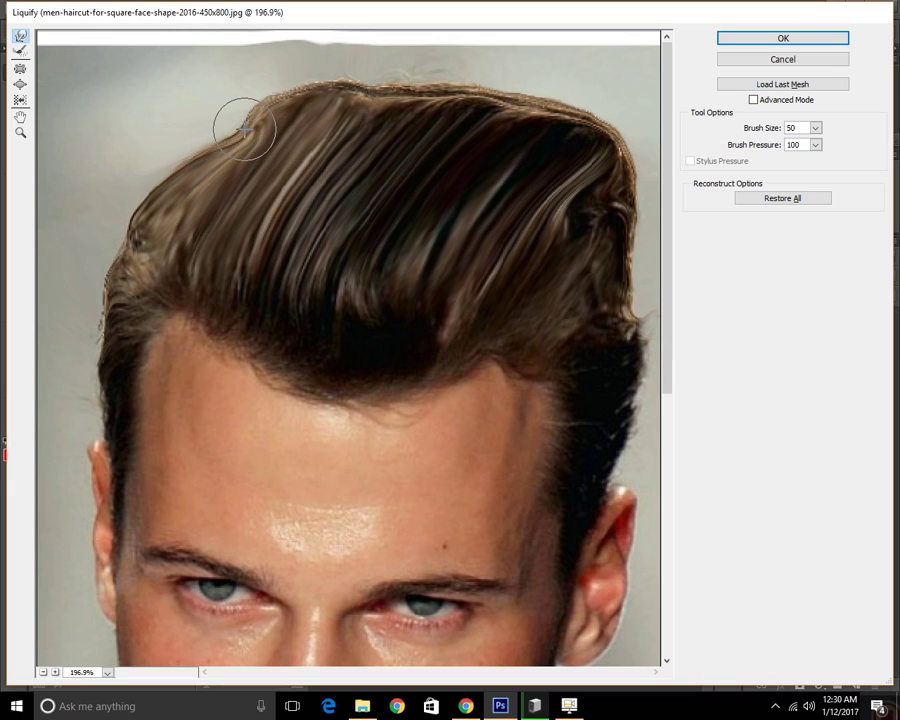
key(ctrl+z)
mouse_move(151, 199)
mouse_down()
mouse_move(200, 131)
mouse_move(251, 98)
mouse_up()
key(ctrl+alt+z)
- Sweep the left part of the hair up toward the crown with a size 50 brush and apply the Liquify changes
mouse_move(179, 188)
mouse_down()
mouse_move(195, 147)
mouse_move(268, 101)
mouse_up()
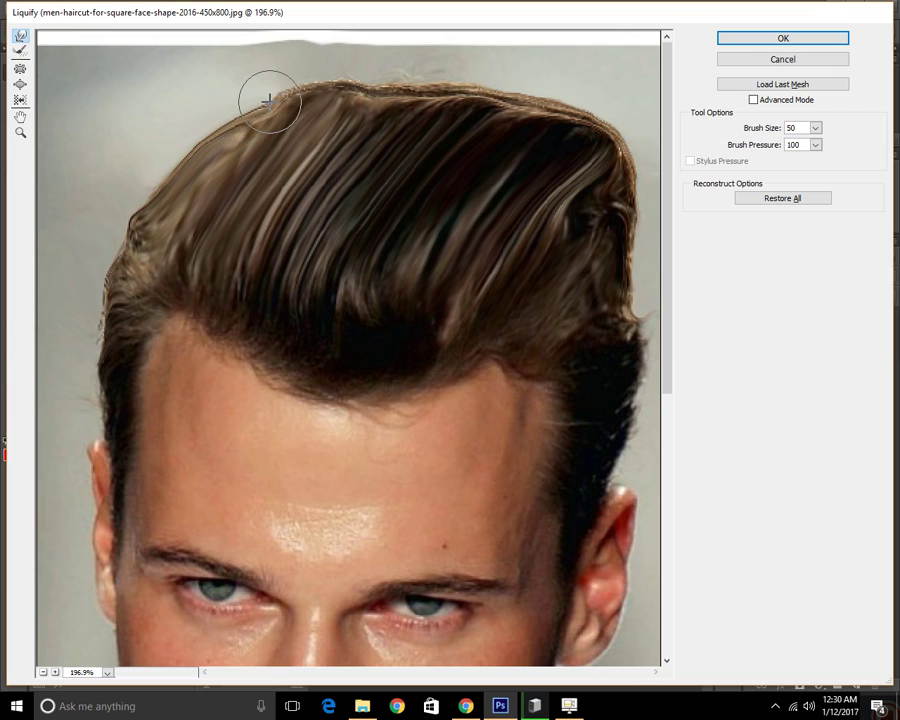
mouse_move(171, 215)
mouse_down()
mouse_move(214, 158)
mouse_move(255, 124)
mouse_up()
drag(184, 211, 301, 110)
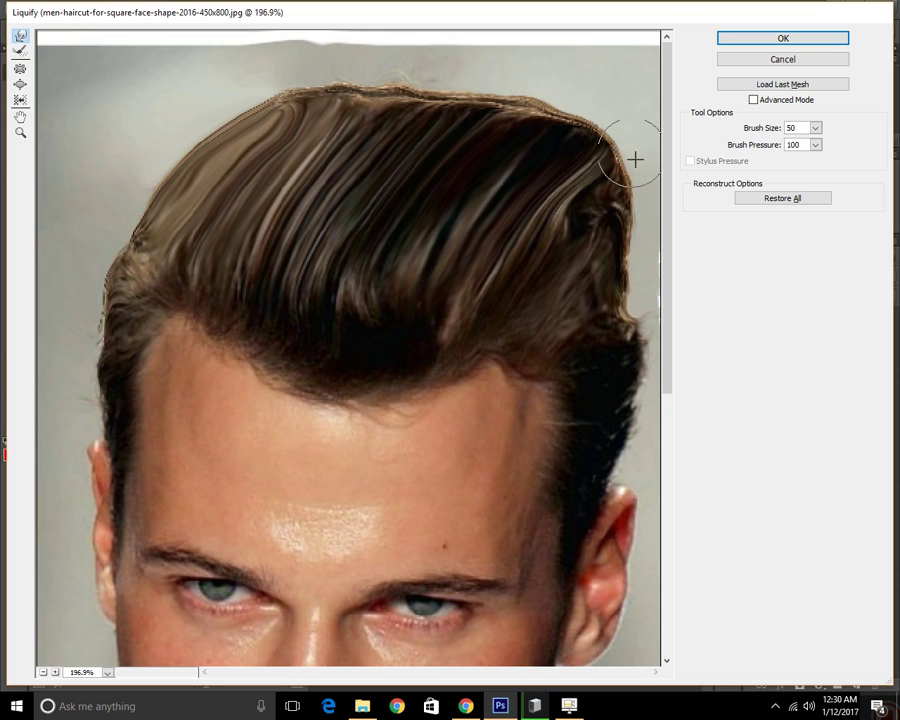
click(791, 39)
- Compare the portrait before and after the Liquify edit, ending with the restyled hair
scroll(585, 110, down, 5)
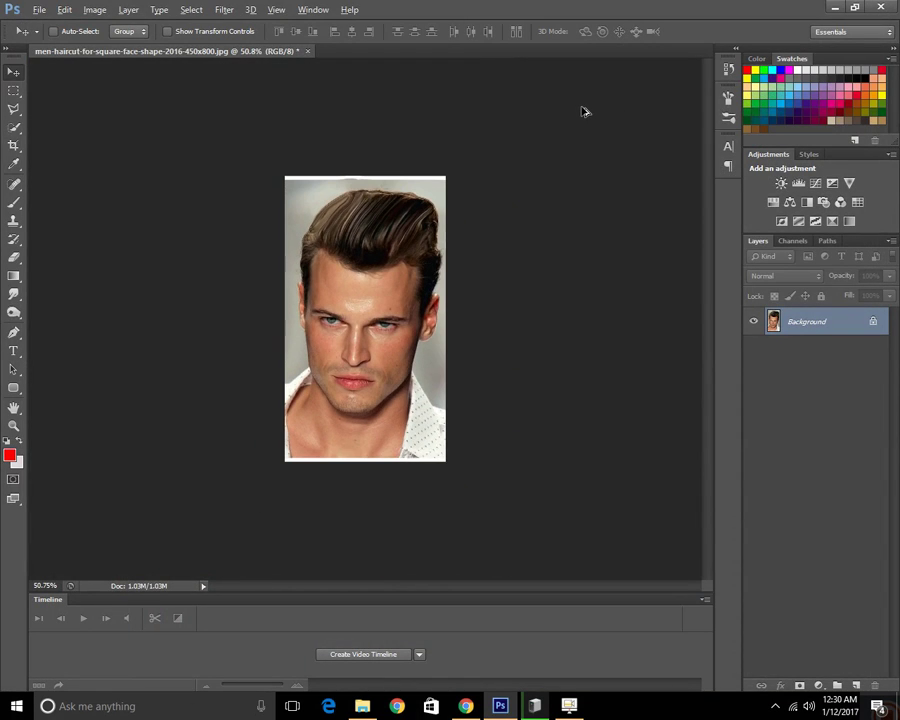
scroll(455, 212, up, 5)
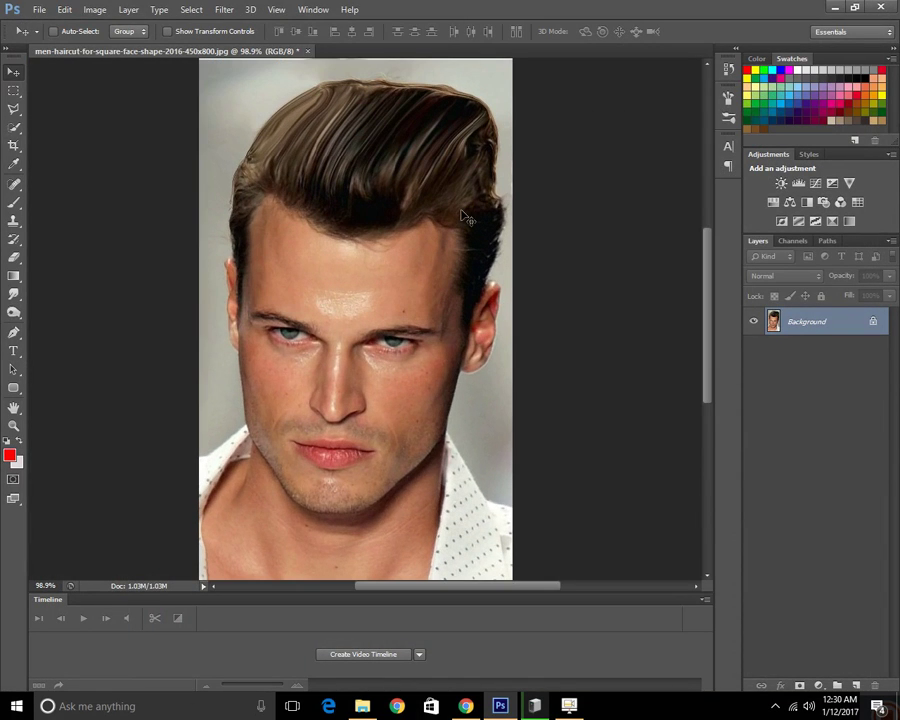
key(ctrl+z)
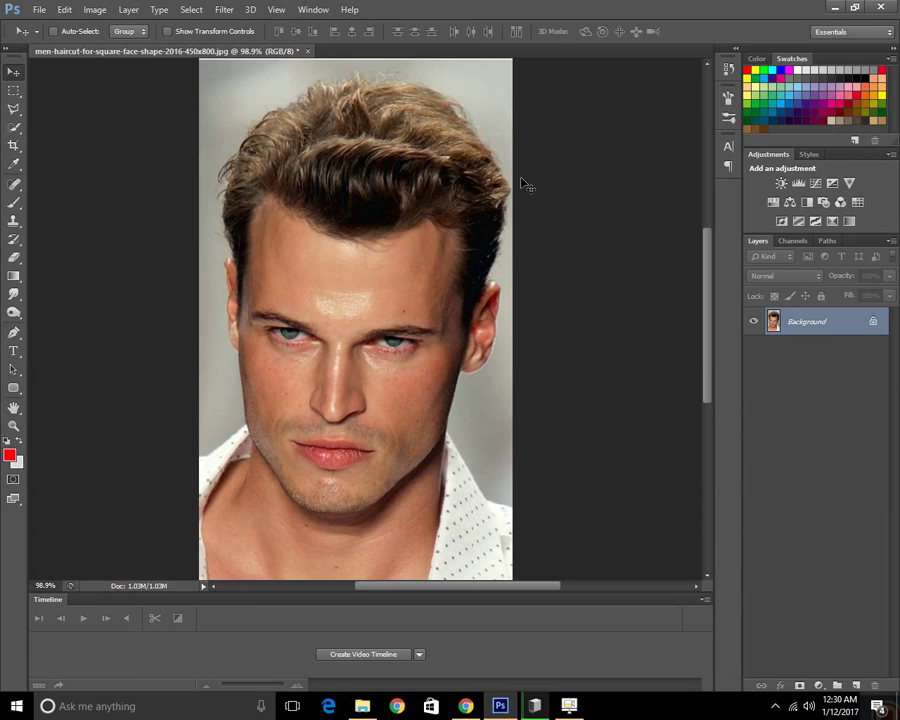
key(ctrl+z)
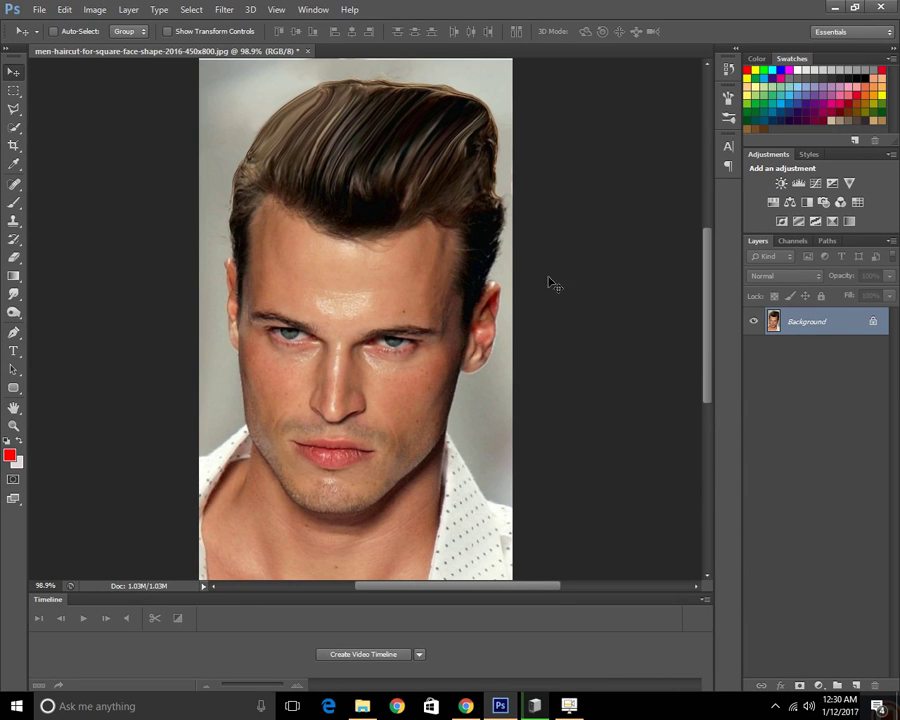
scroll(516, 218, up, 3)
scroll(500, 238, down, 4)
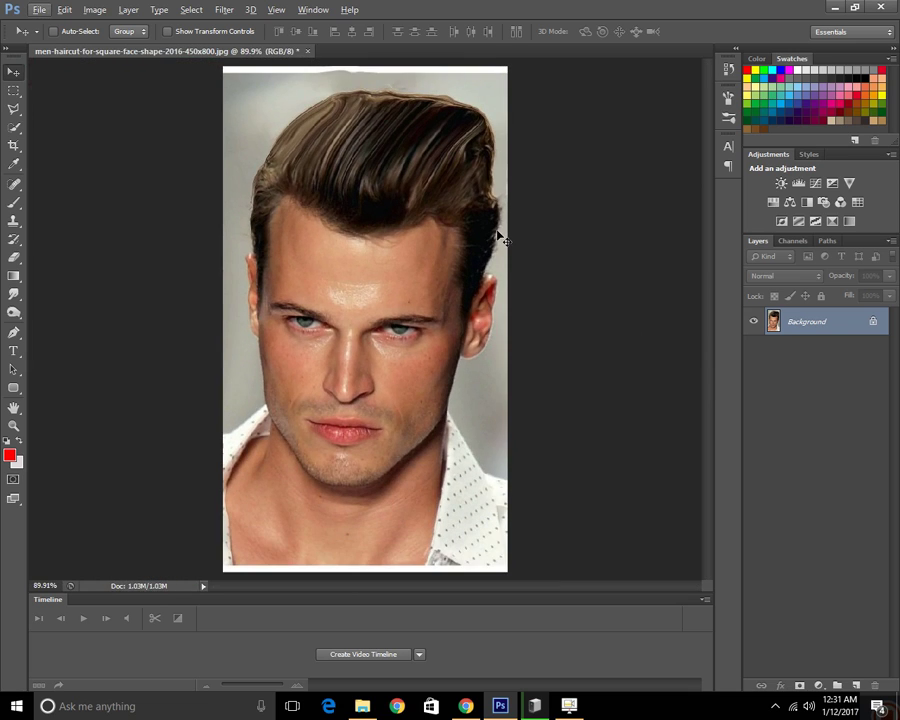